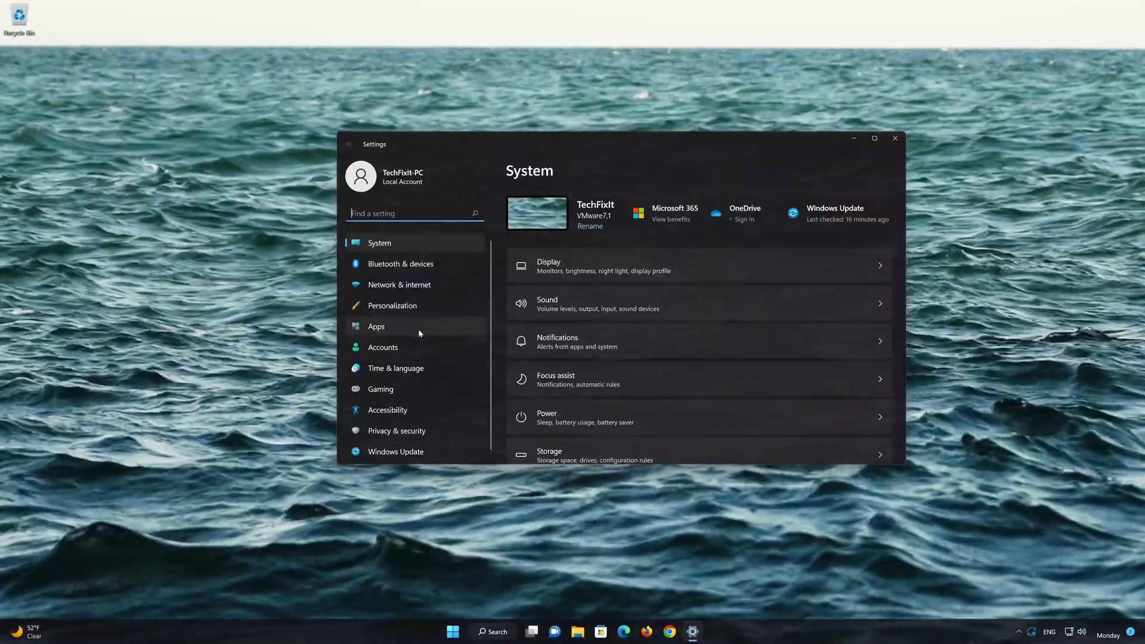
# - Find the Xbox app in the installed apps list under Apps & features and open its advanced options
pyautogui.click(385, 327)
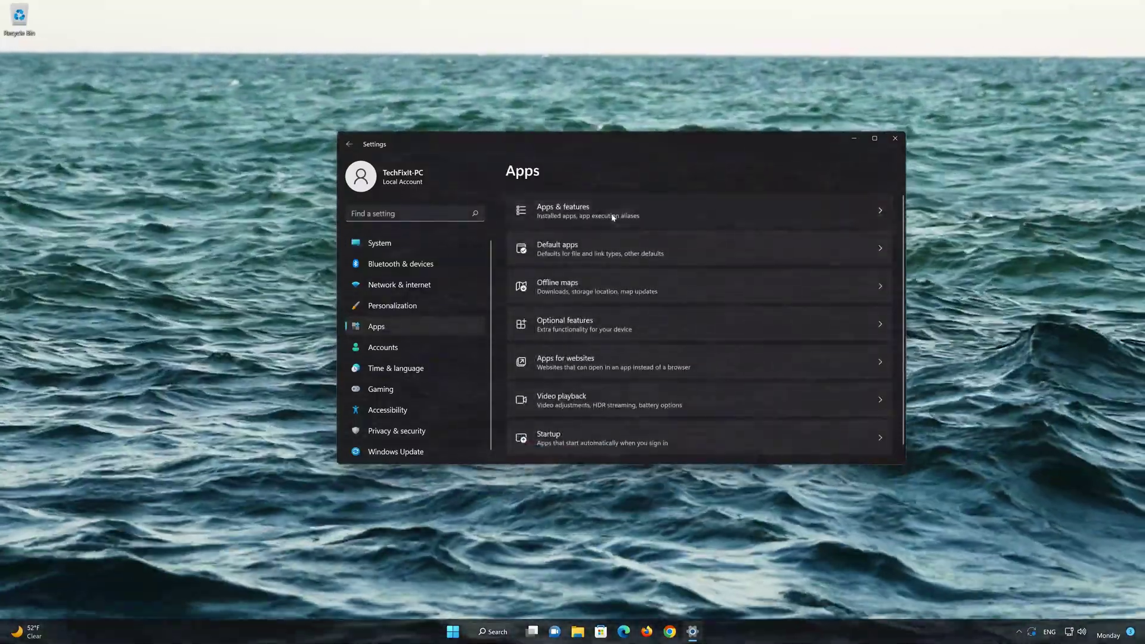
pyautogui.click(611, 219)
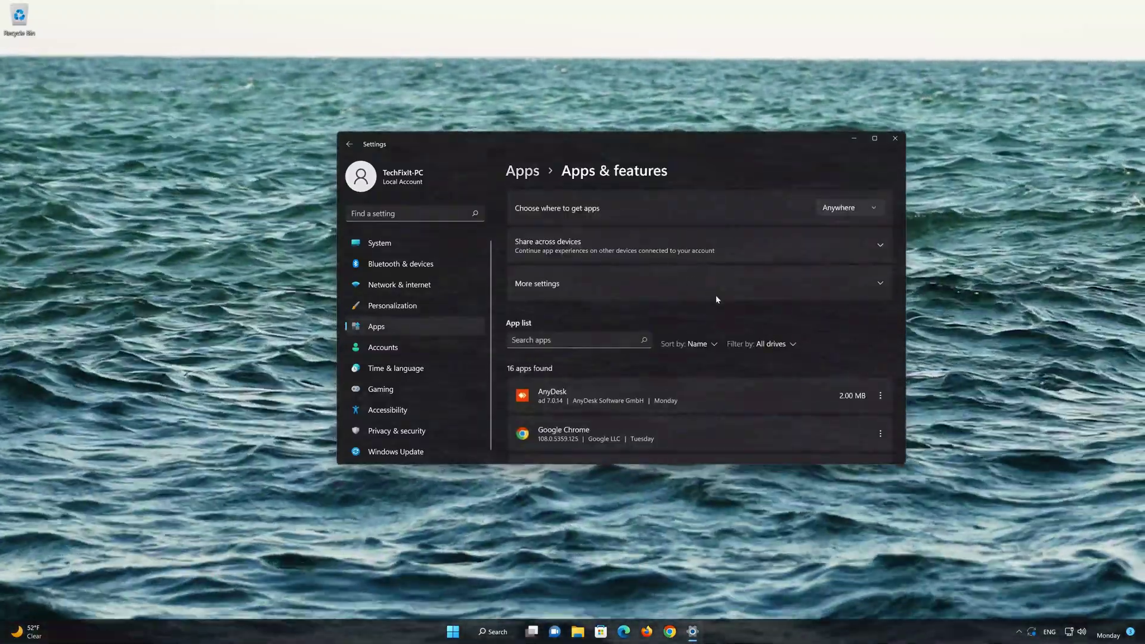
pyautogui.scroll(-5, 718, 355)
pyautogui.scroll(-10, 718, 358)
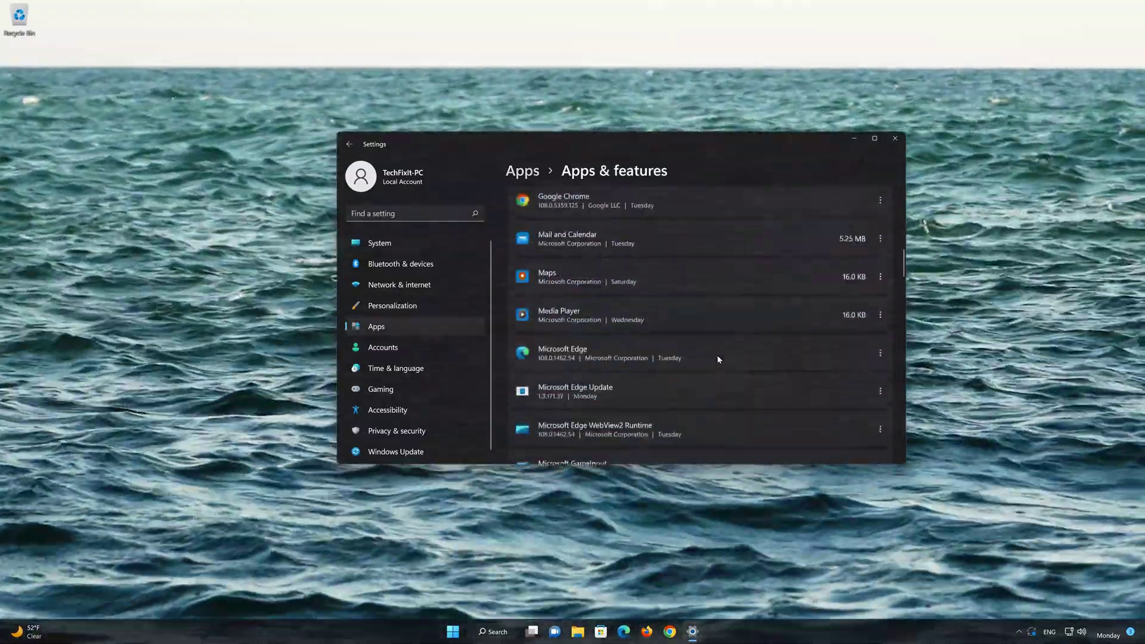
pyautogui.scroll(-10, 718, 360)
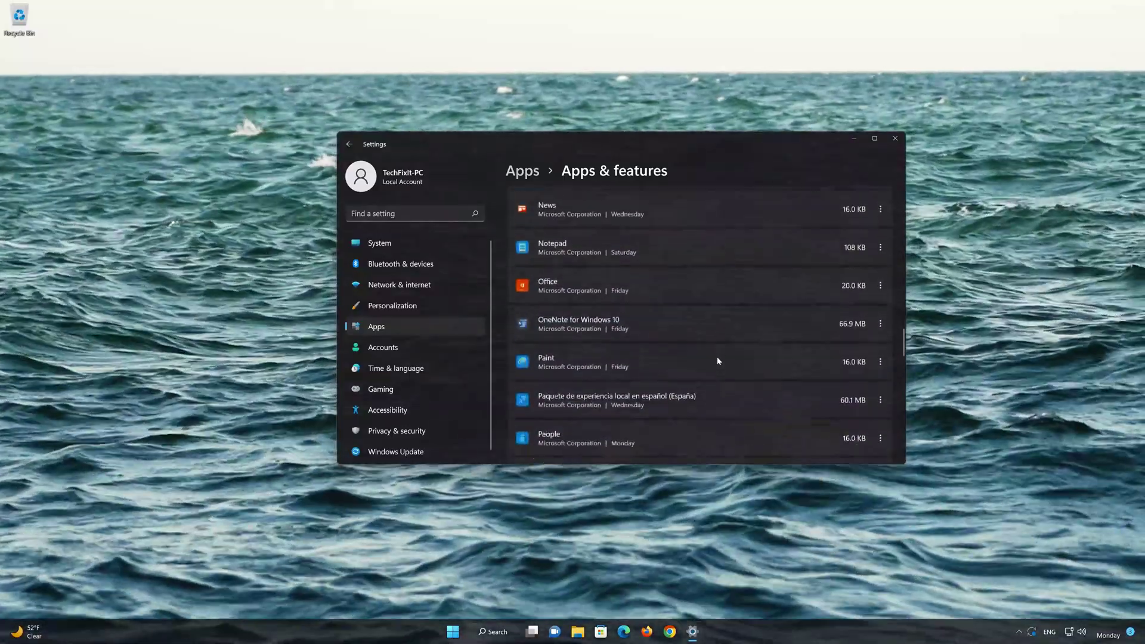
pyautogui.scroll(-10, 719, 361)
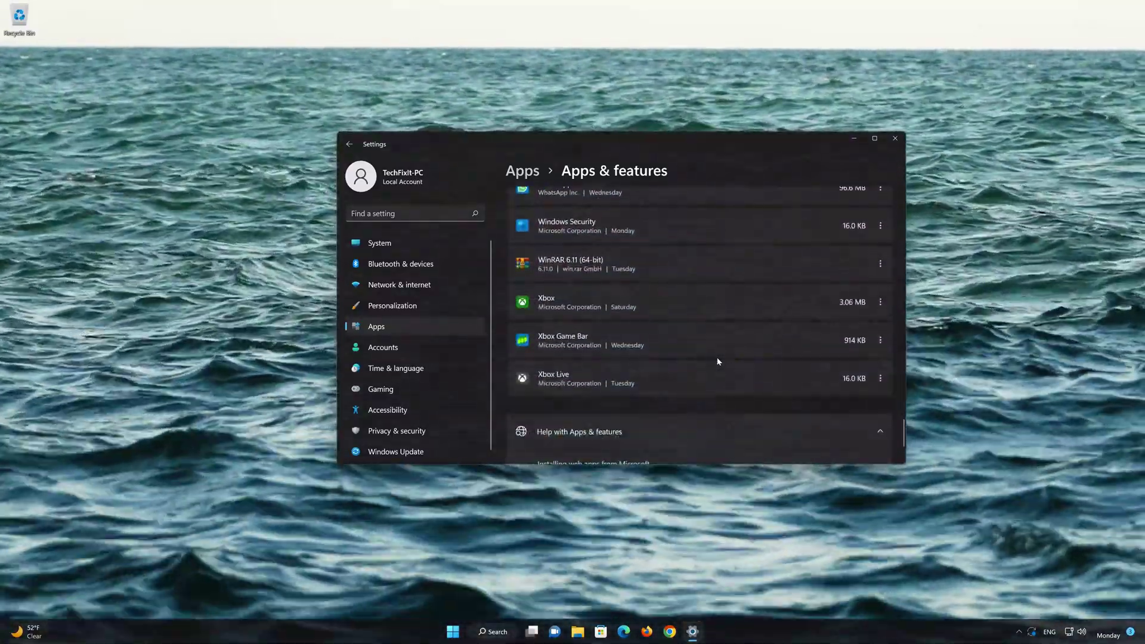
pyautogui.scroll(1, 684, 351)
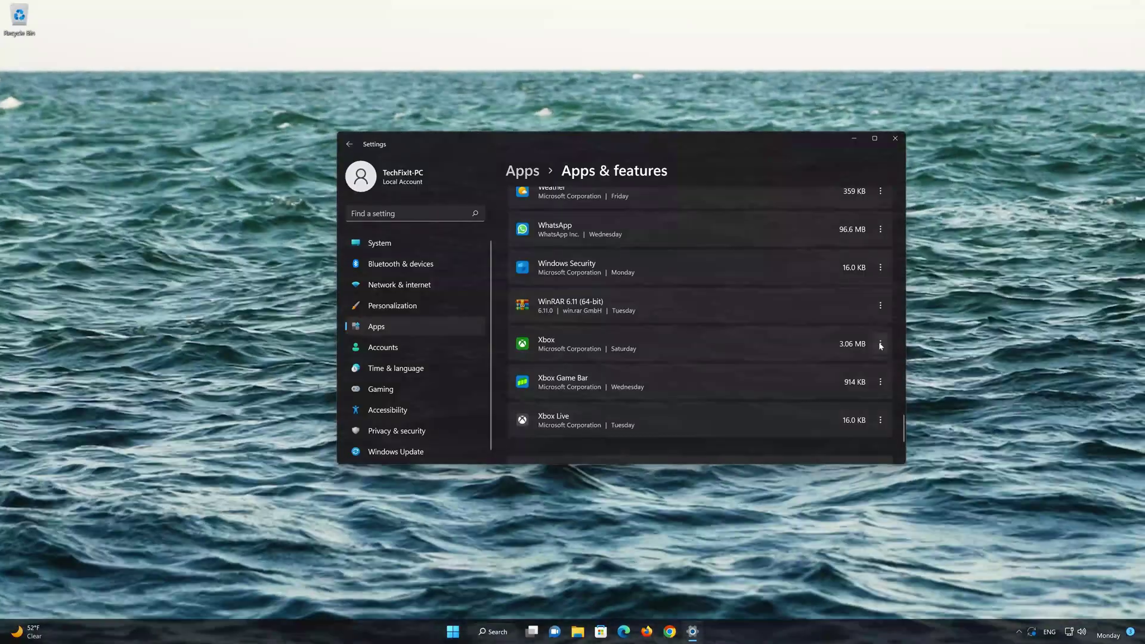
pyautogui.click(880, 344)
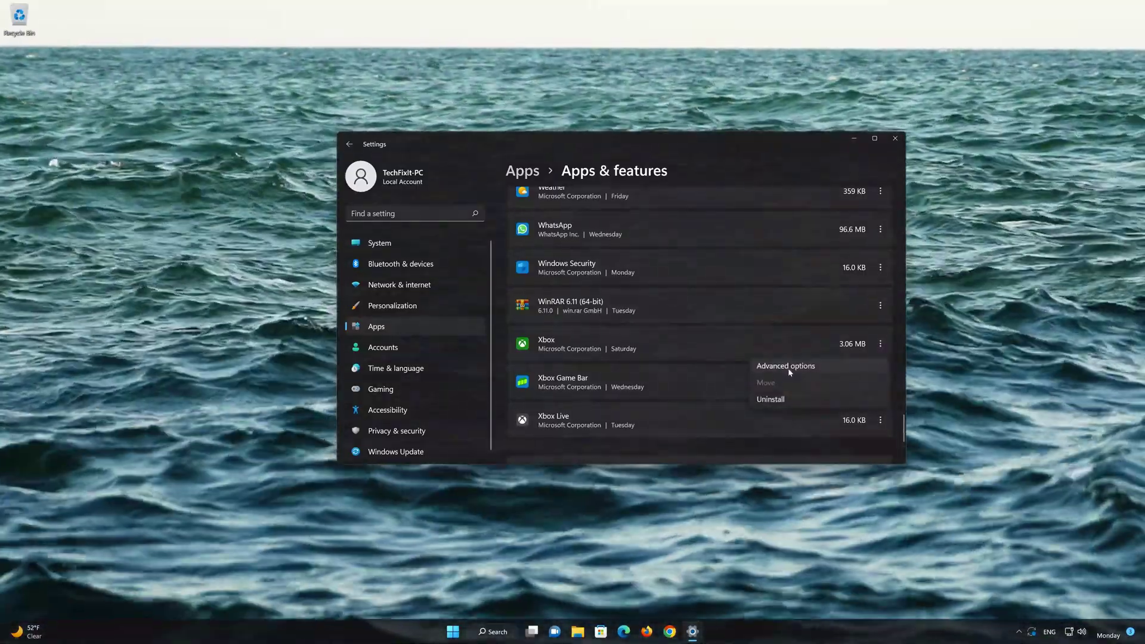
pyautogui.click(789, 368)
# - Repair the Xbox app, then reset it and confirm deleting its data
pyautogui.scroll(-10, 785, 369)
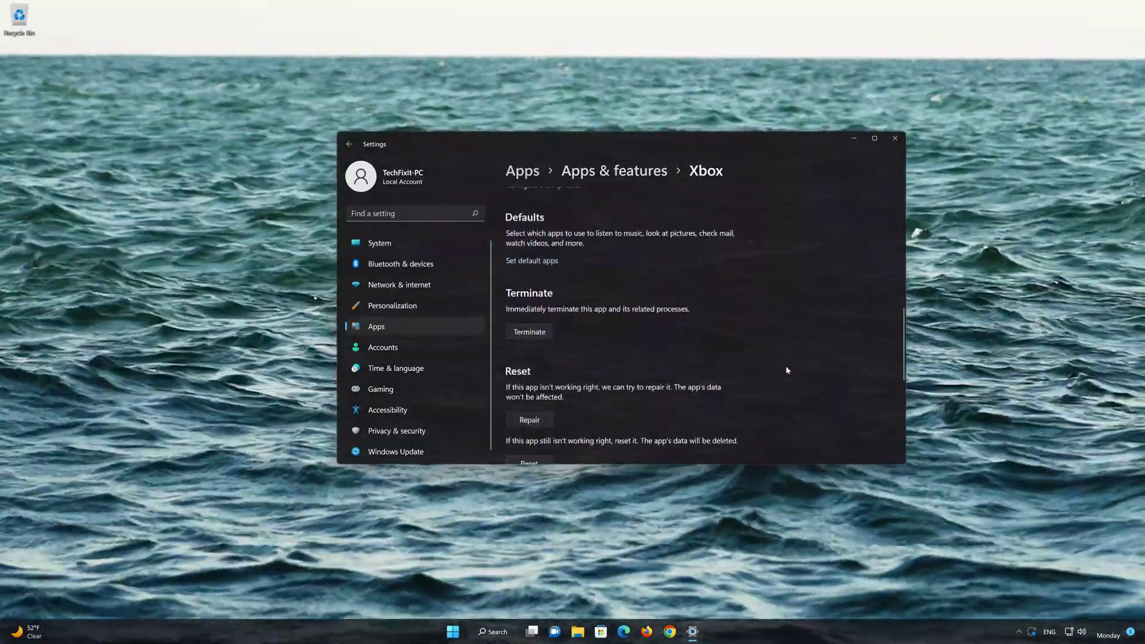
pyautogui.scroll(-3, 786, 370)
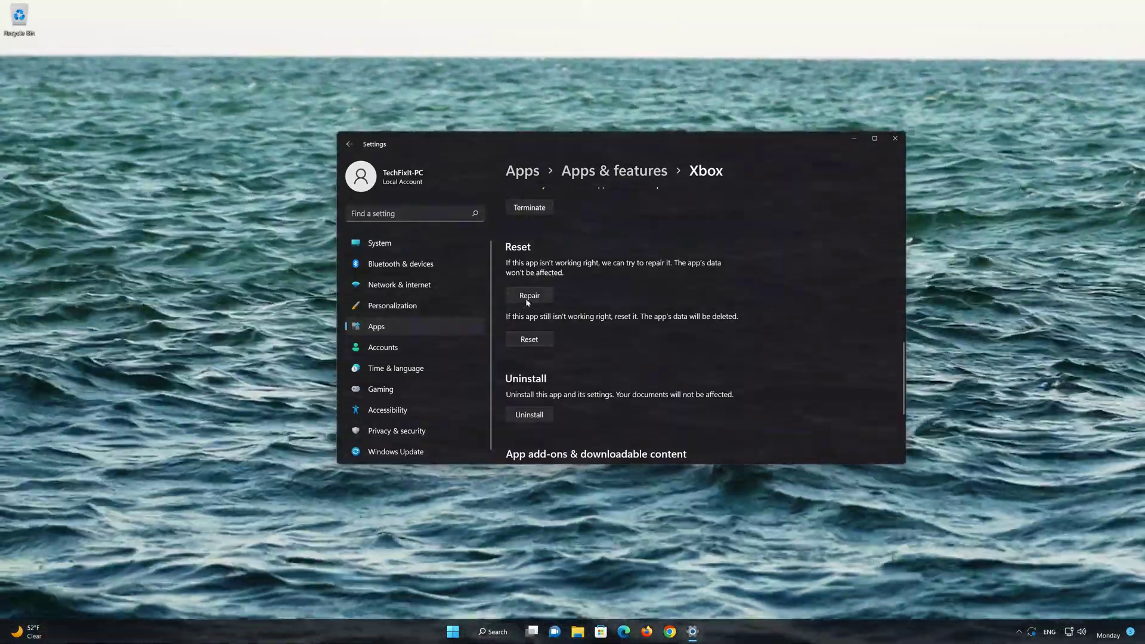
pyautogui.click(528, 295)
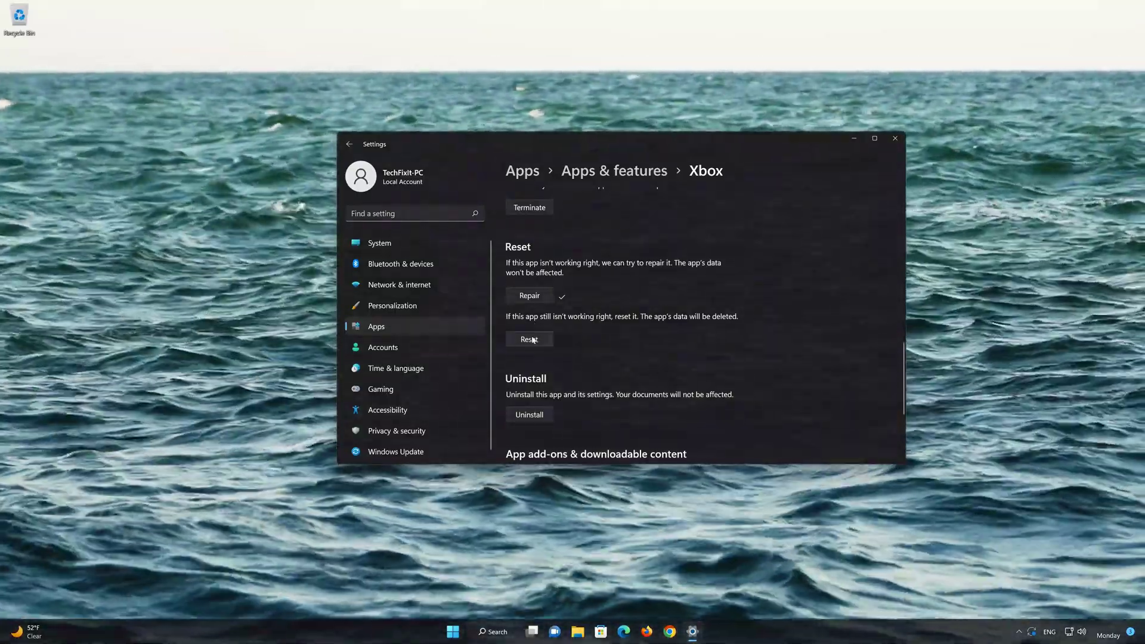
pyautogui.click(531, 339)
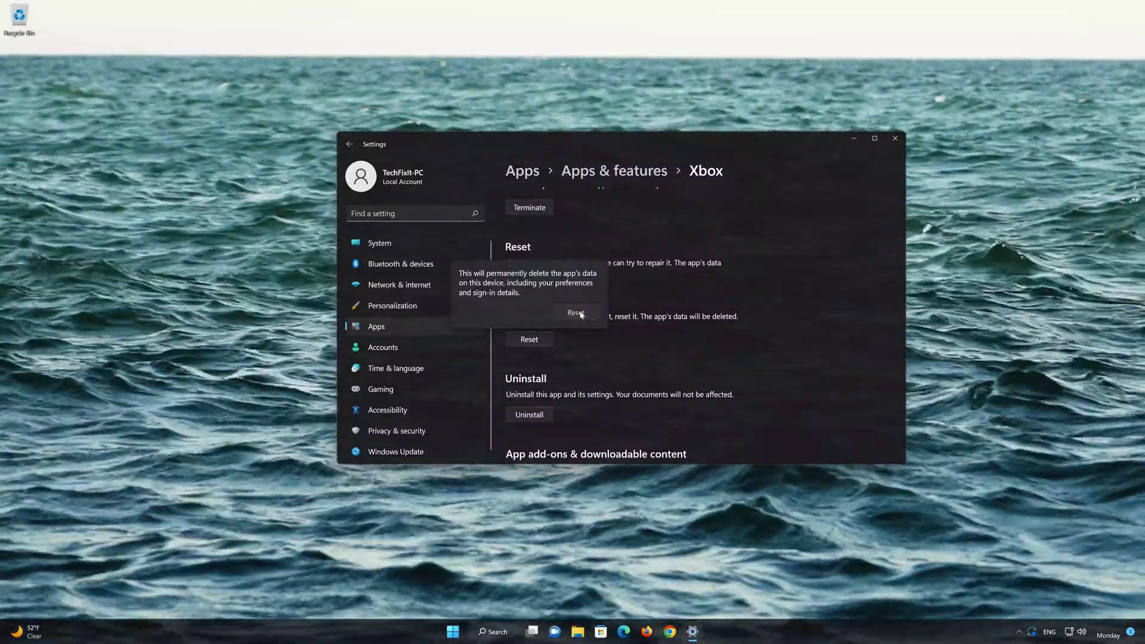
pyautogui.click(575, 313)
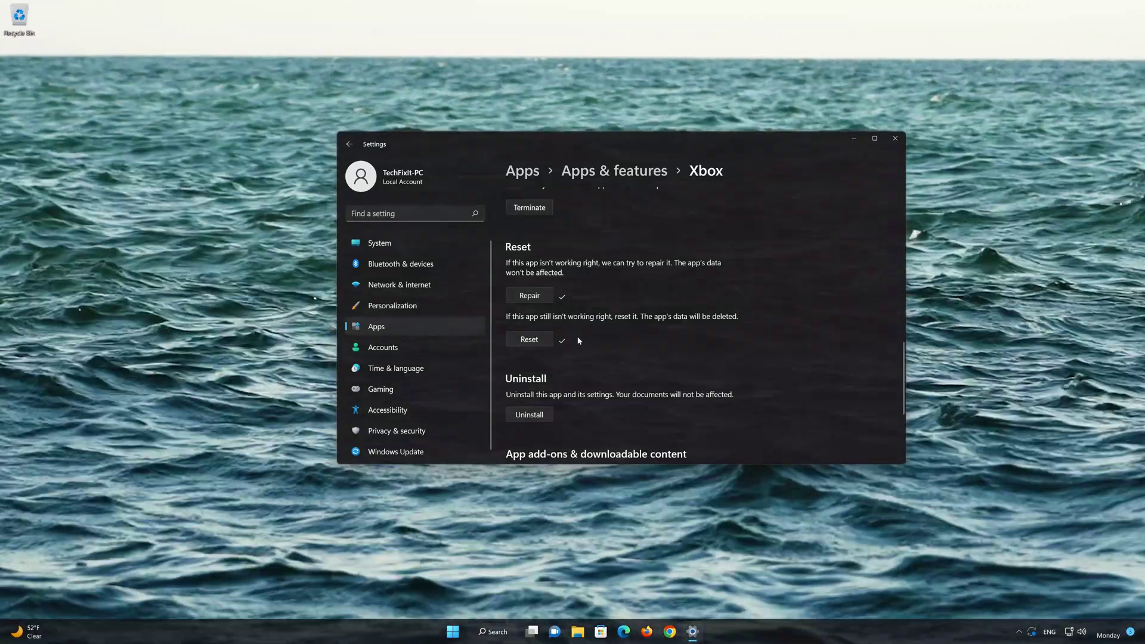
# - Uninstall the Xbox app, confirm the removal, and close Settings
pyautogui.scroll(-2, 578, 341)
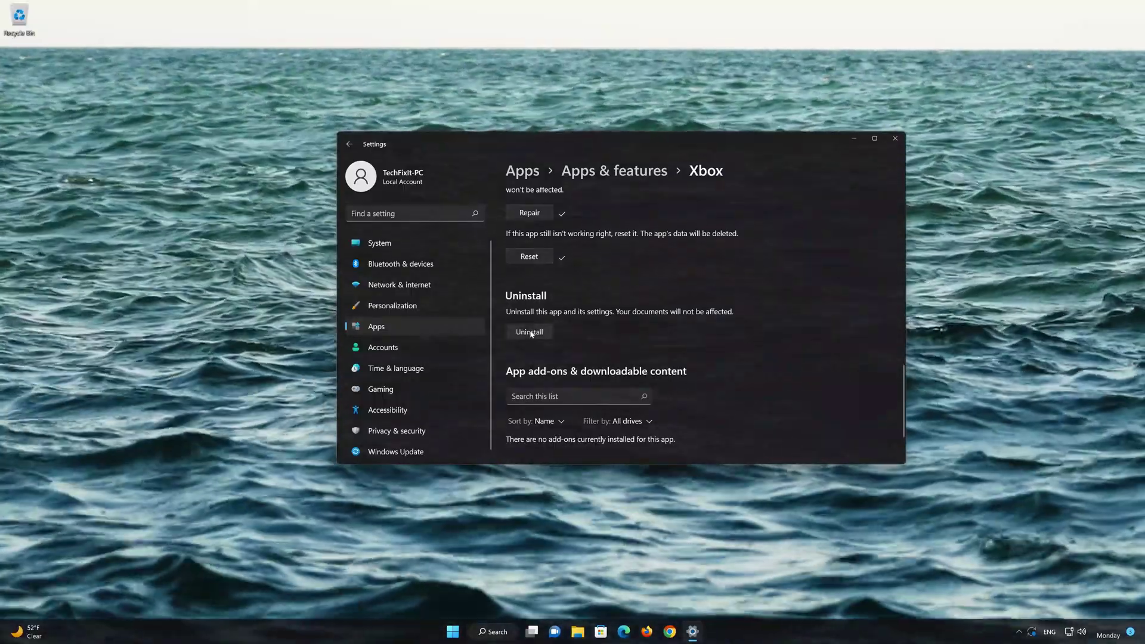
pyautogui.click(548, 328)
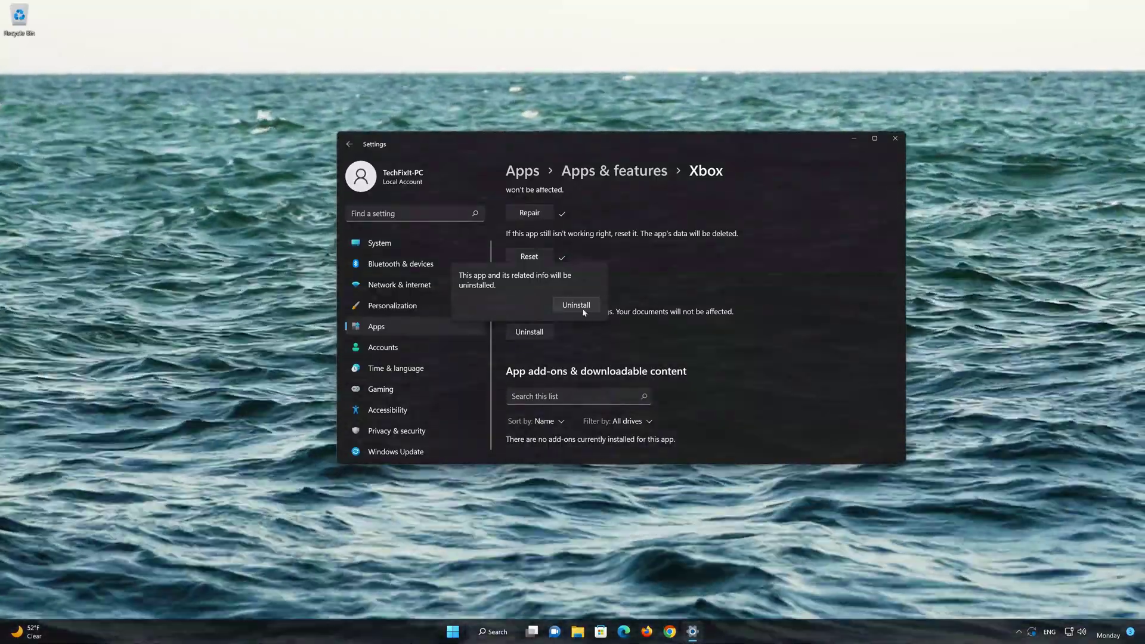
pyautogui.click(582, 310)
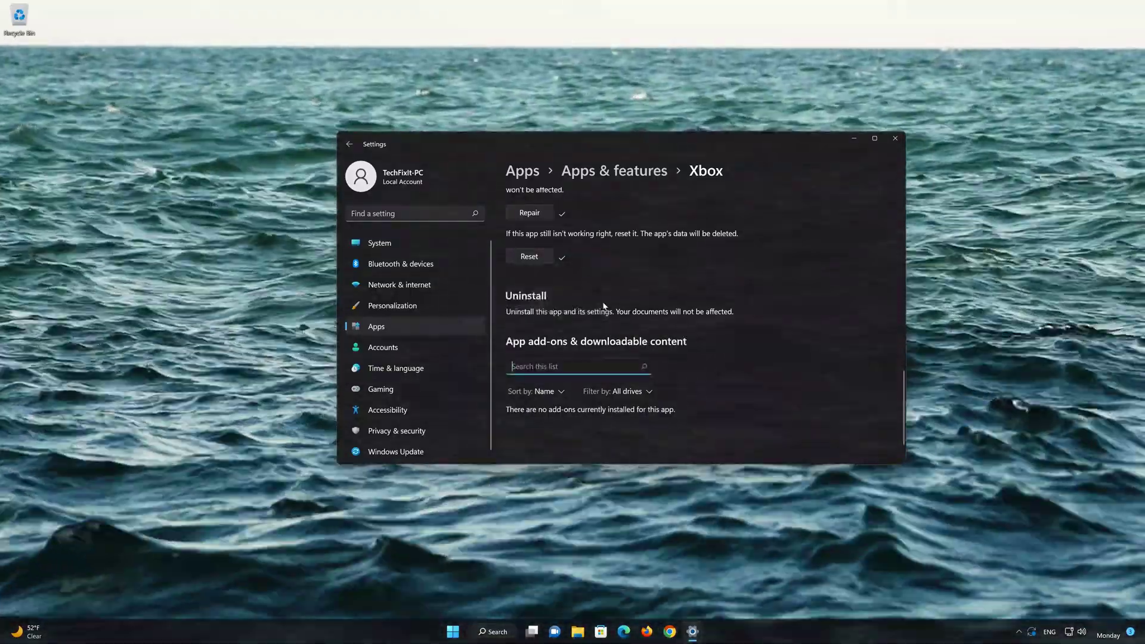
pyautogui.click(895, 138)
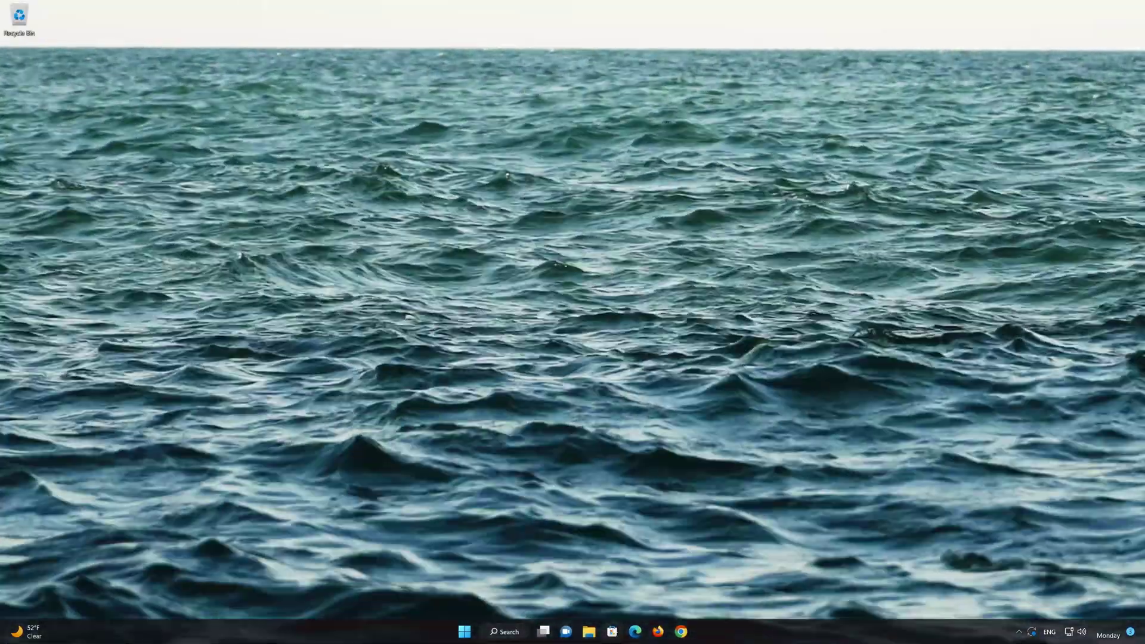
# - Switch to Microsoft Store, search for "xbox", and install the Xbox app from its product page
pyautogui.click(612, 631)
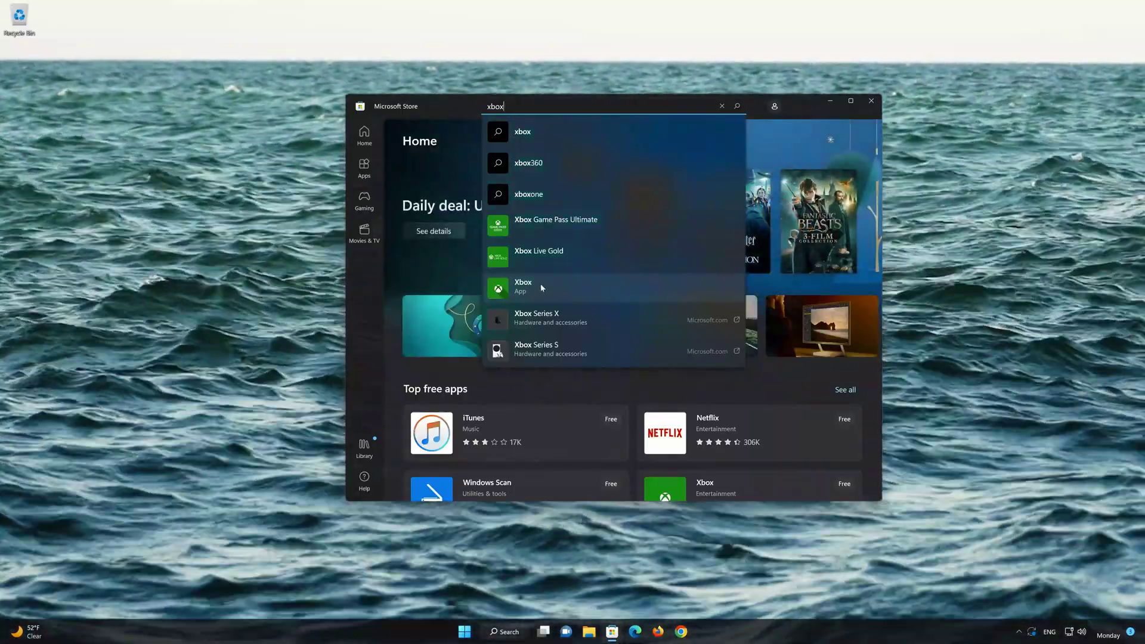
pyautogui.click(525, 286)
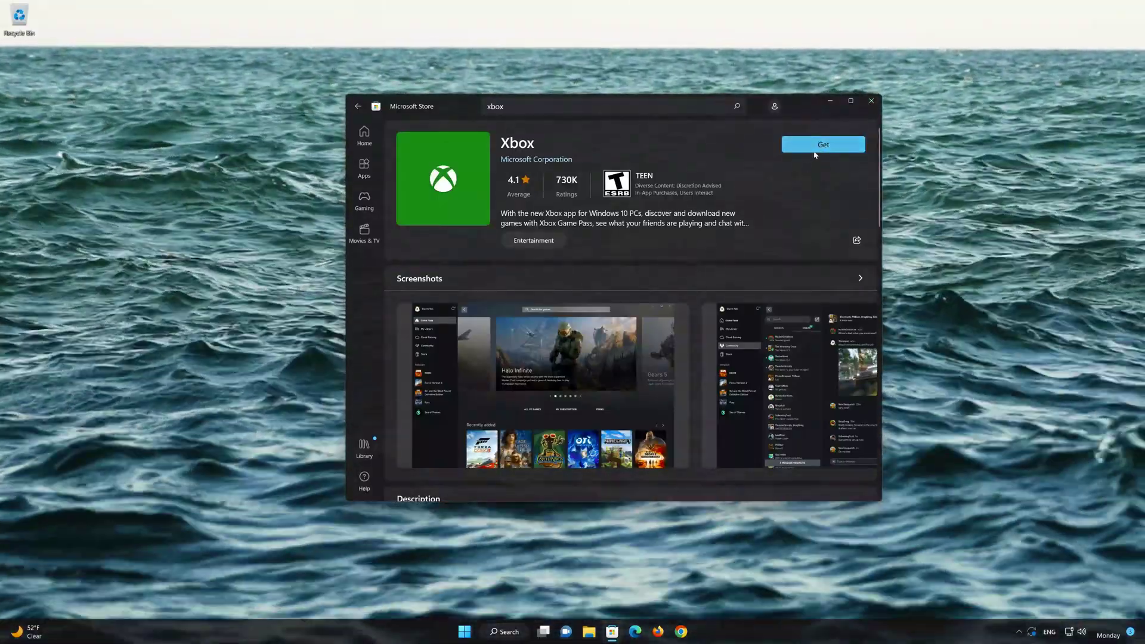
pyautogui.click(815, 152)
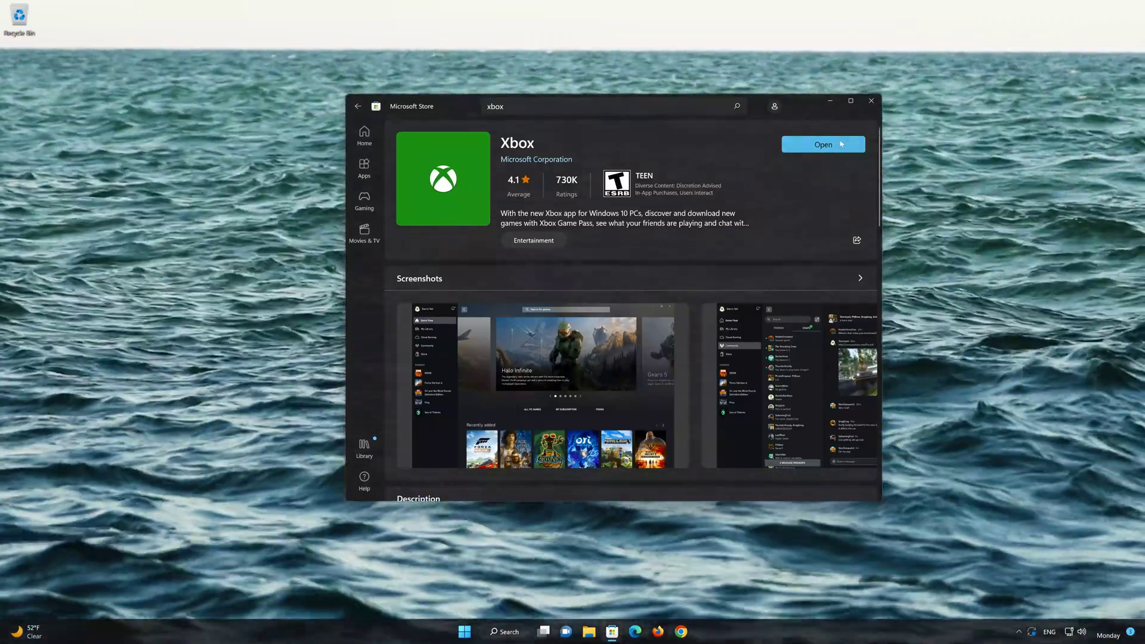
# - Launch the installed Xbox app and browse its Game Pass catalog, closing both the Xbox and Microsoft Store windows when done
pyautogui.click(841, 145)
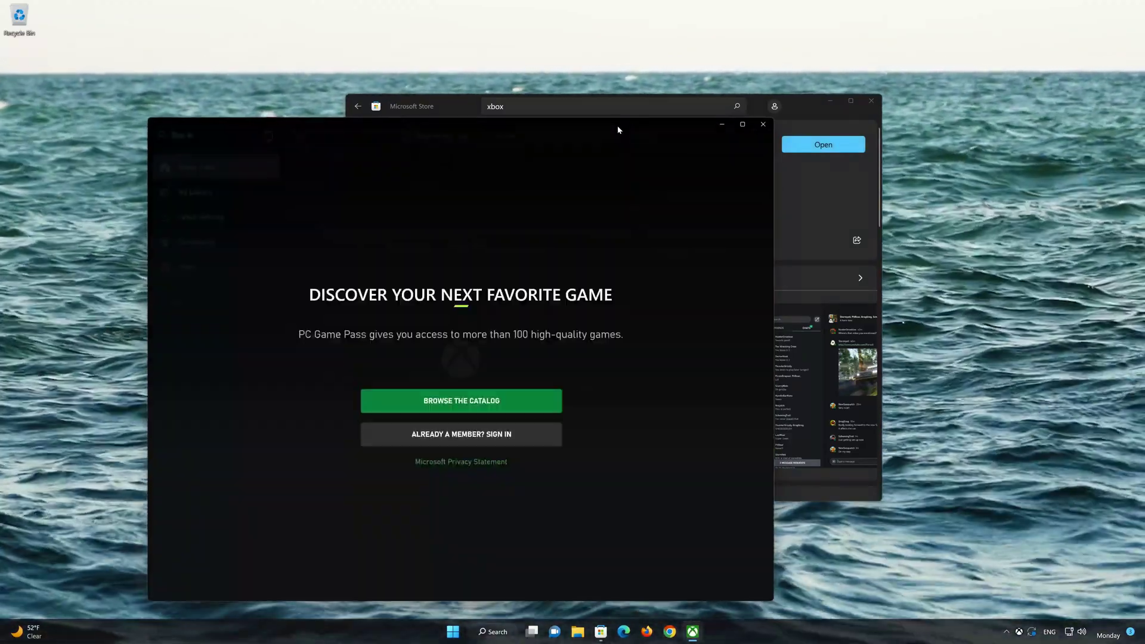
pyautogui.moveTo(618, 127); pyautogui.dragTo(765, 76)
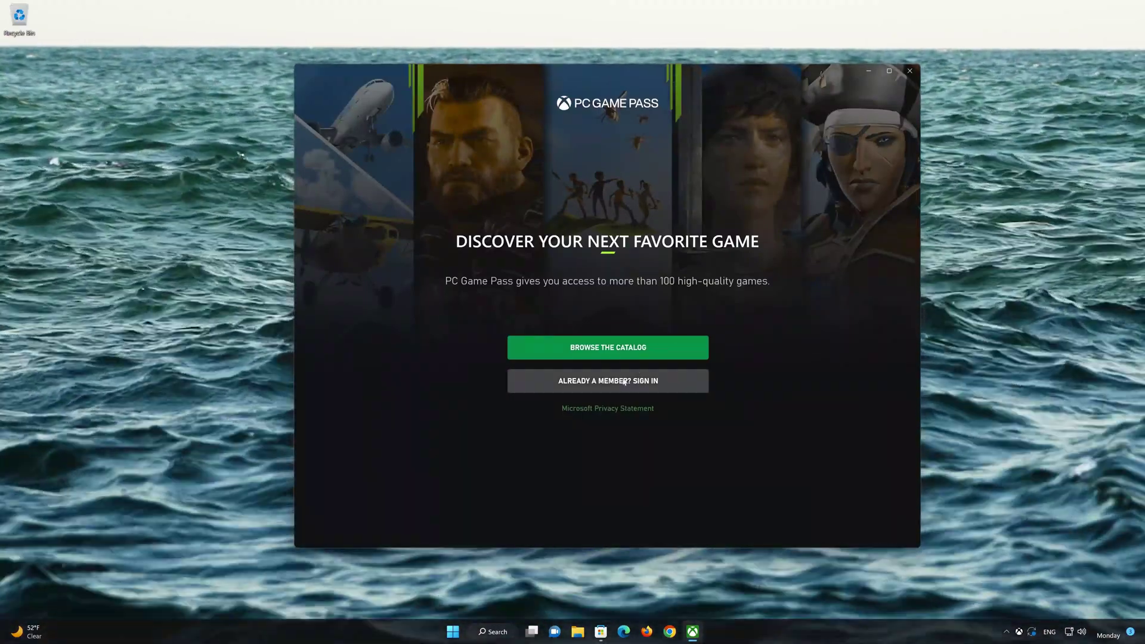
pyautogui.click(633, 350)
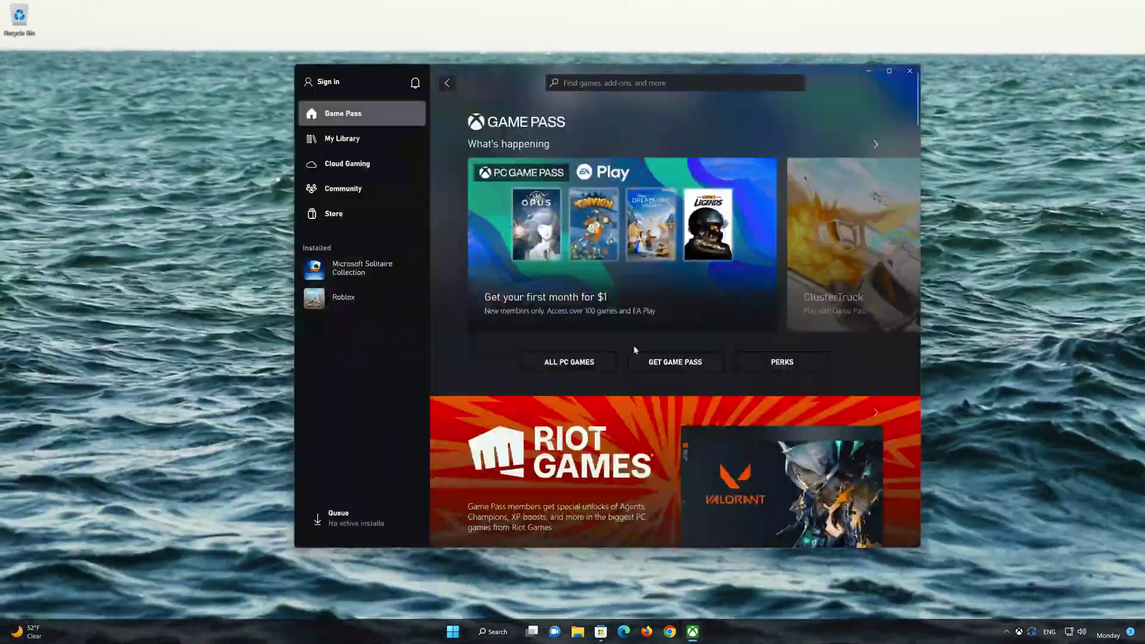
pyautogui.scroll(-10, 634, 350)
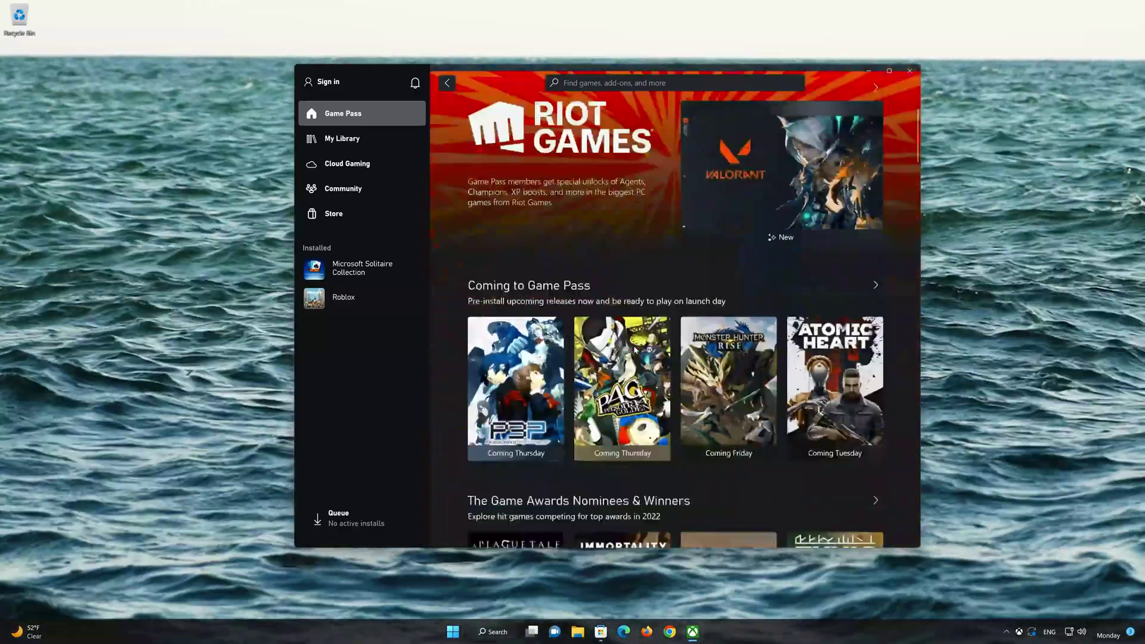
pyautogui.scroll(-5, 635, 350)
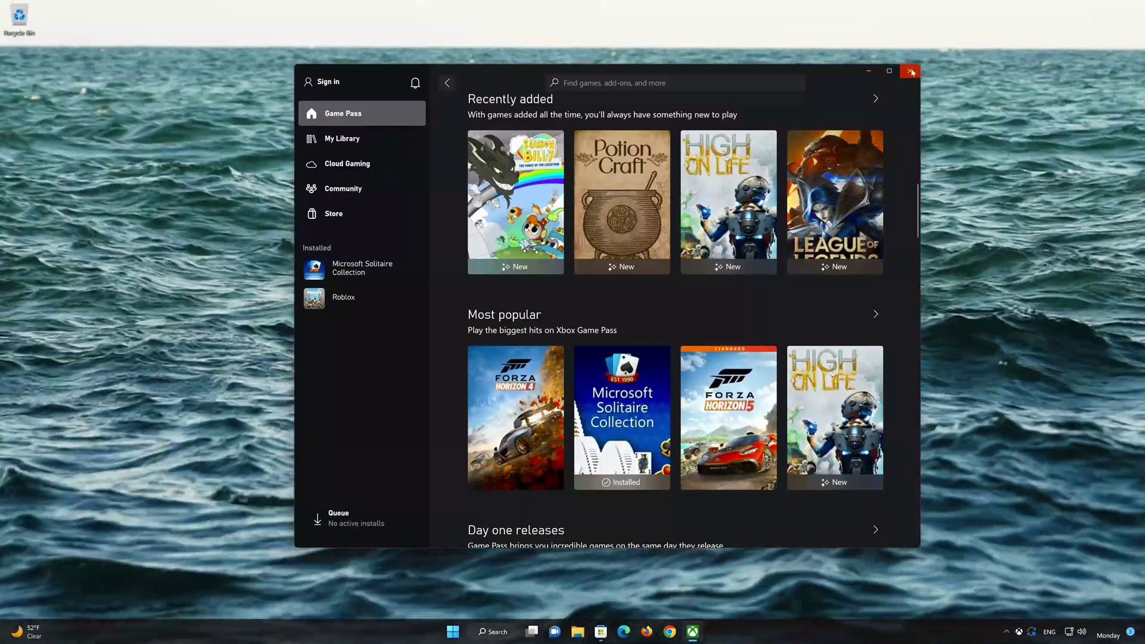
pyautogui.click(910, 72)
pyautogui.click(879, 101)
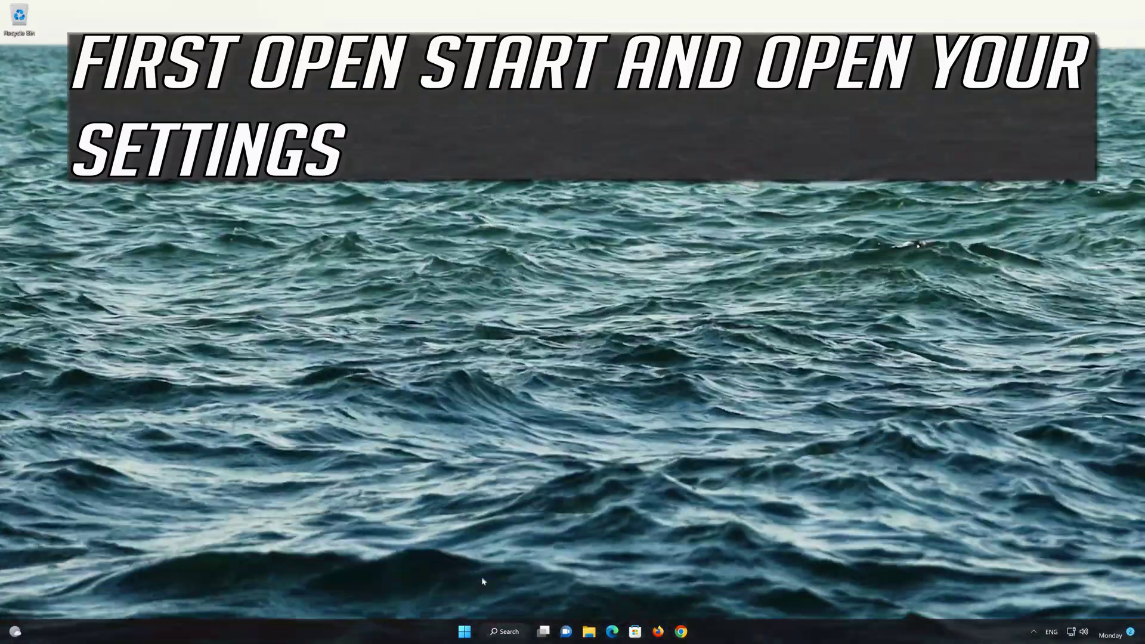
# - Open Settings, find Microsoft Store in the Apps & features list, and open its advanced options
pyautogui.press('super')
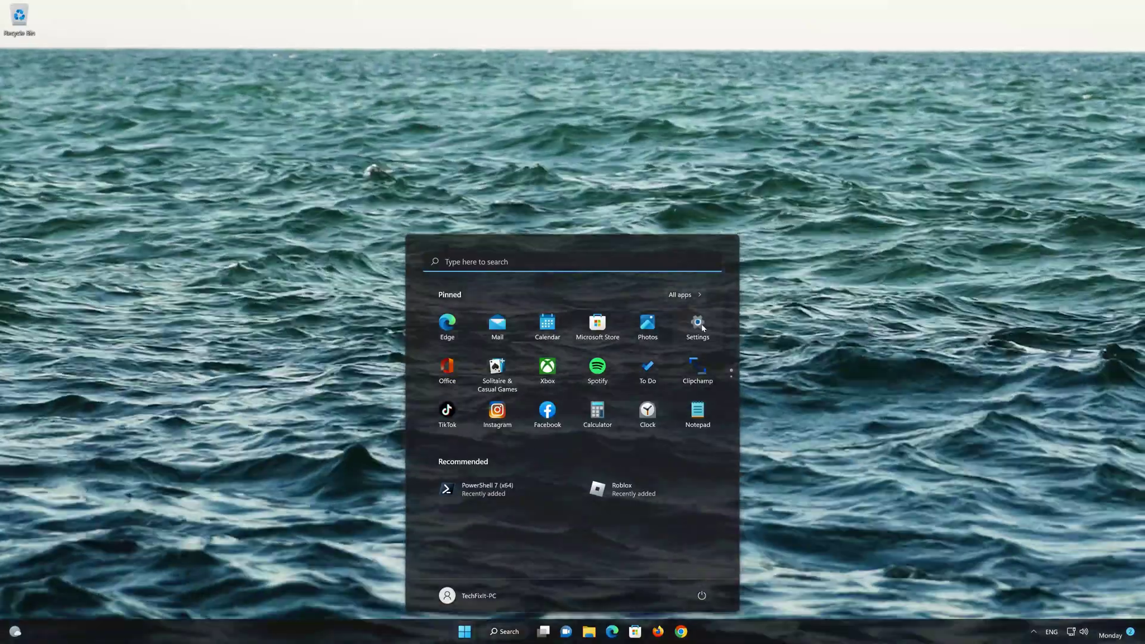
pyautogui.click(696, 333)
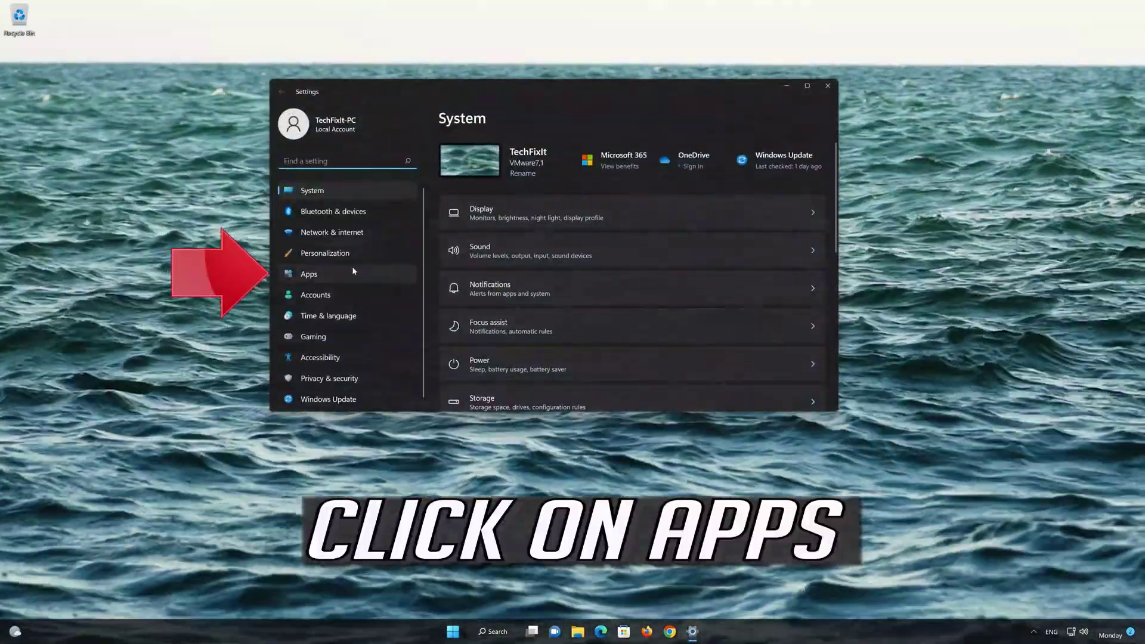
pyautogui.click(352, 271)
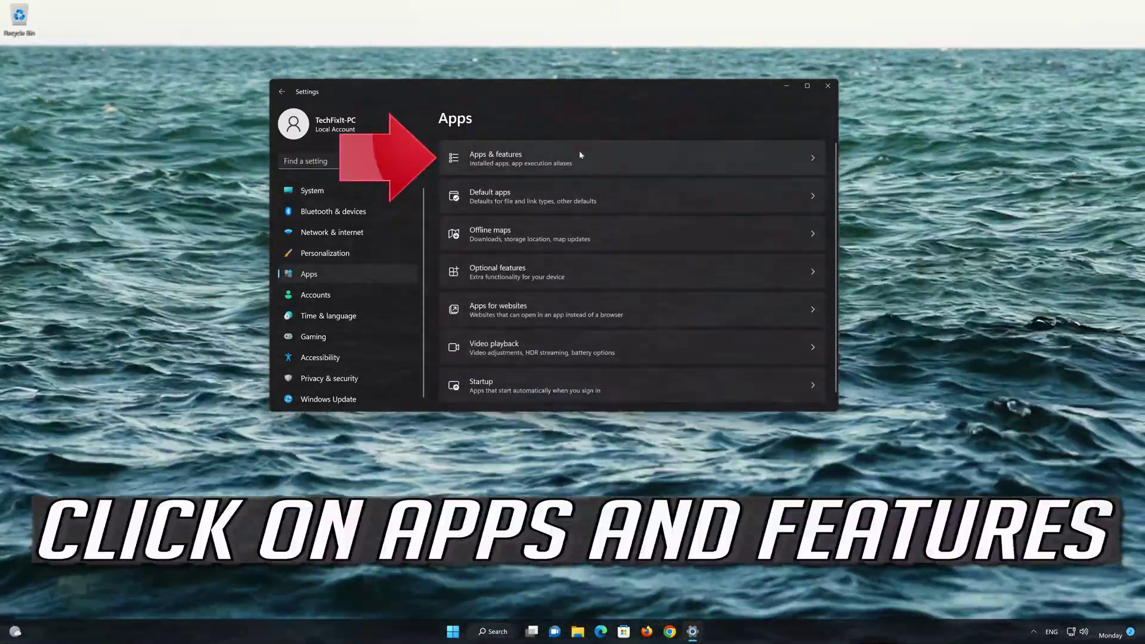
pyautogui.click(580, 155)
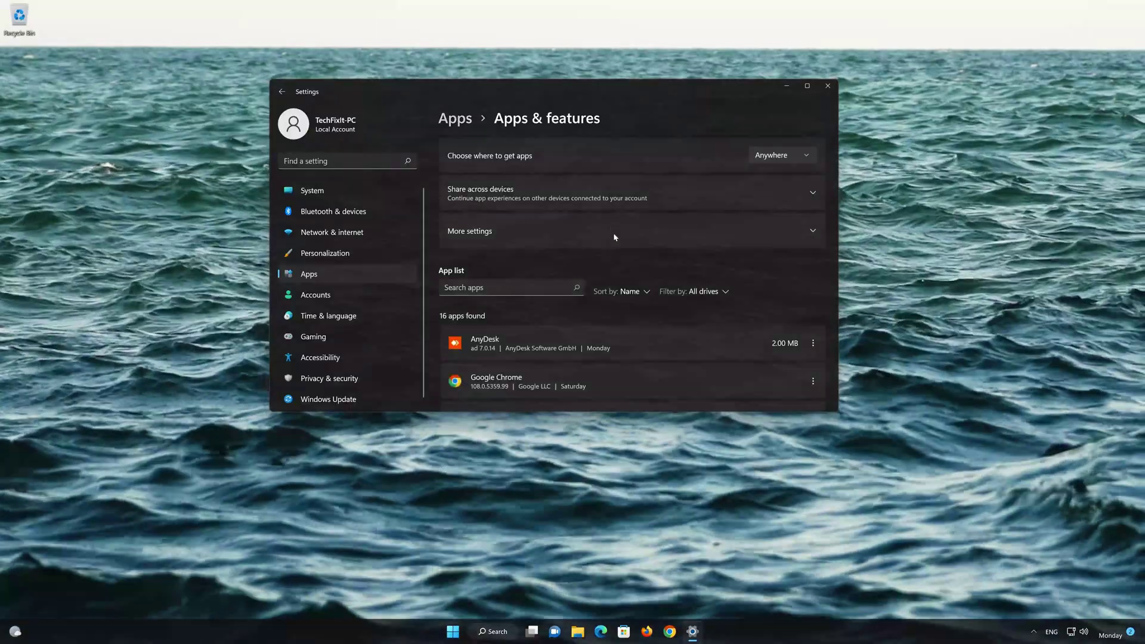
pyautogui.scroll(-2, 632, 281)
pyautogui.scroll(-10, 631, 281)
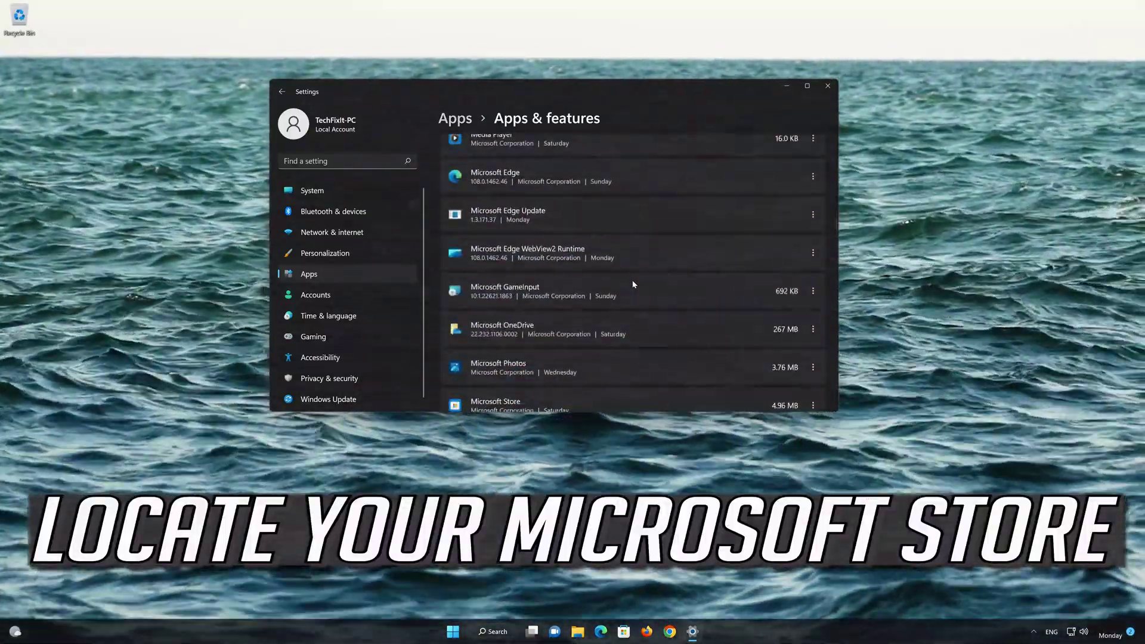
pyautogui.scroll(-2, 633, 284)
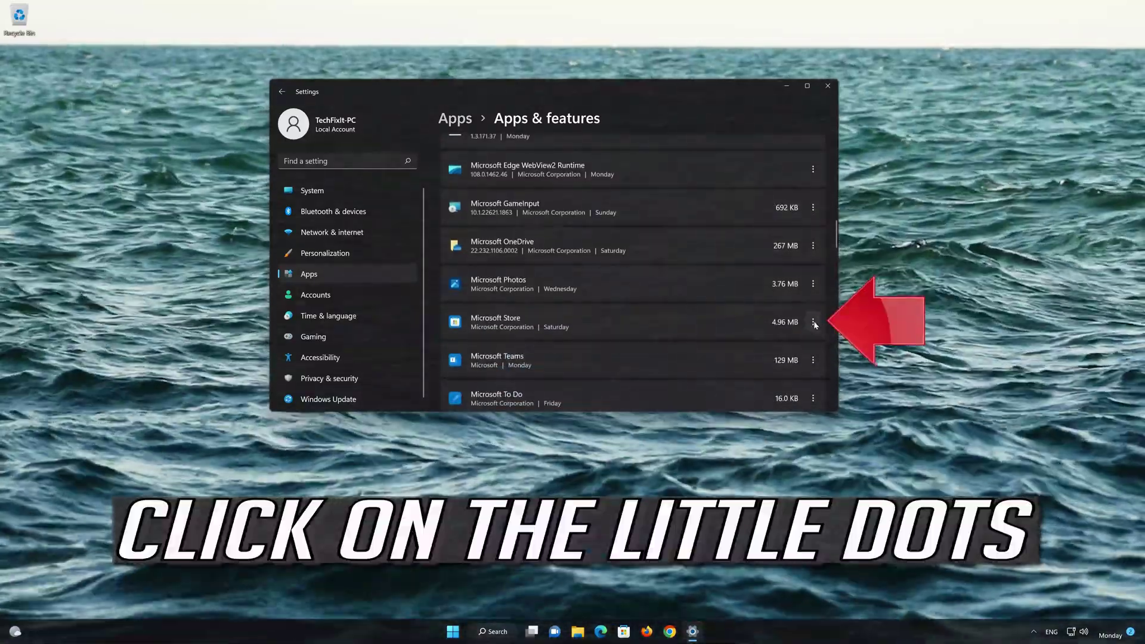
pyautogui.click(813, 322)
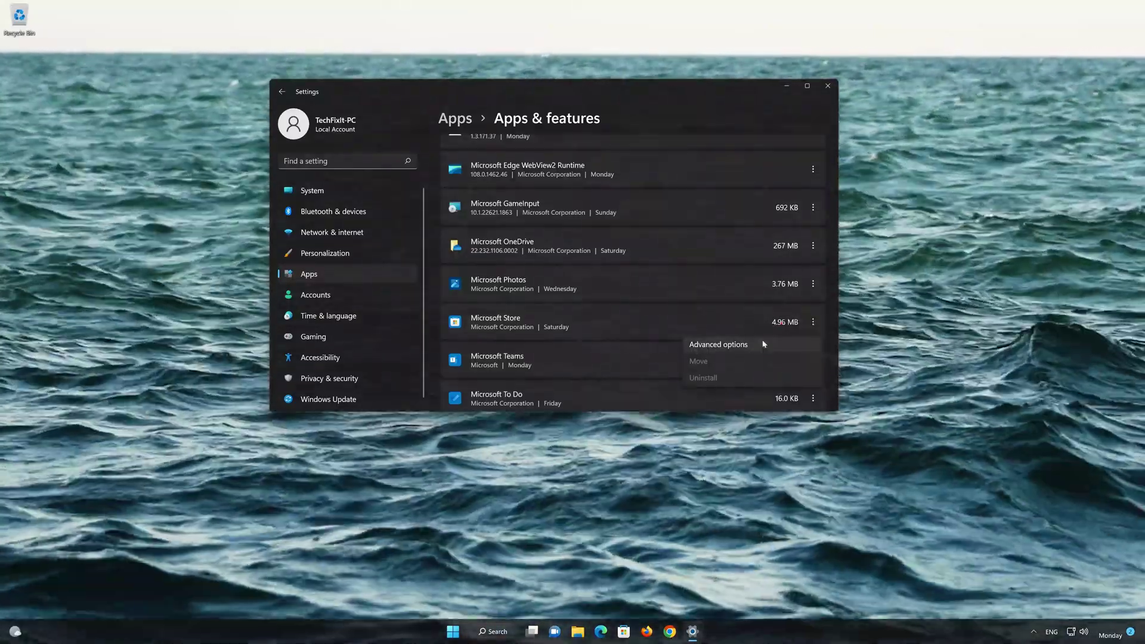
pyautogui.click(761, 344)
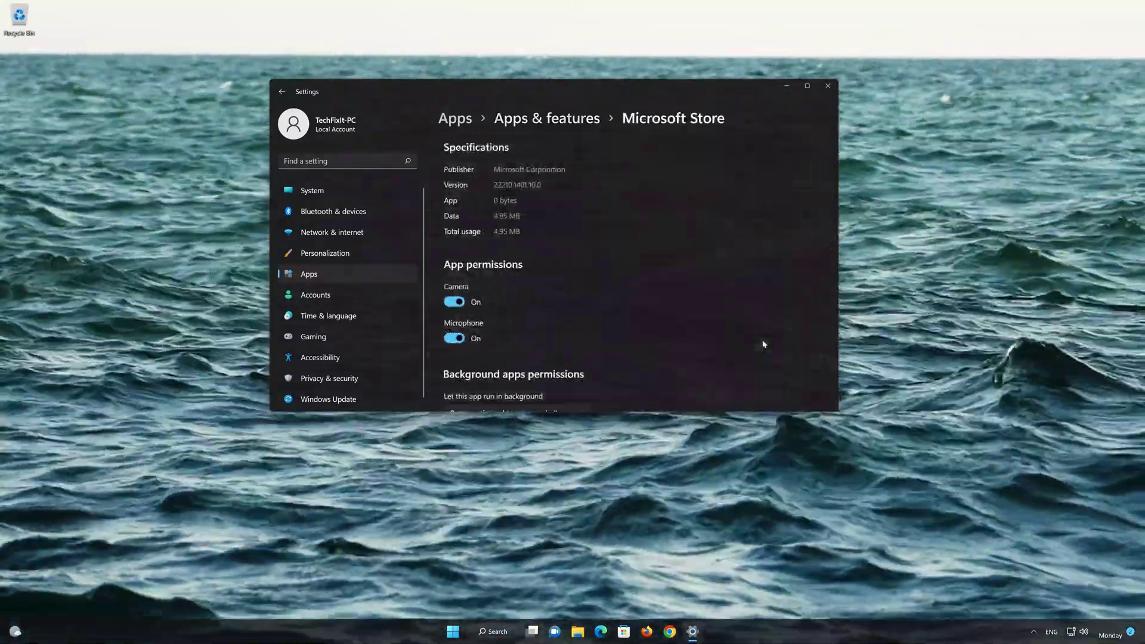
# - Repair the Microsoft Store app, then reset it and confirm deleting its data
pyautogui.scroll(-8, 738, 335)
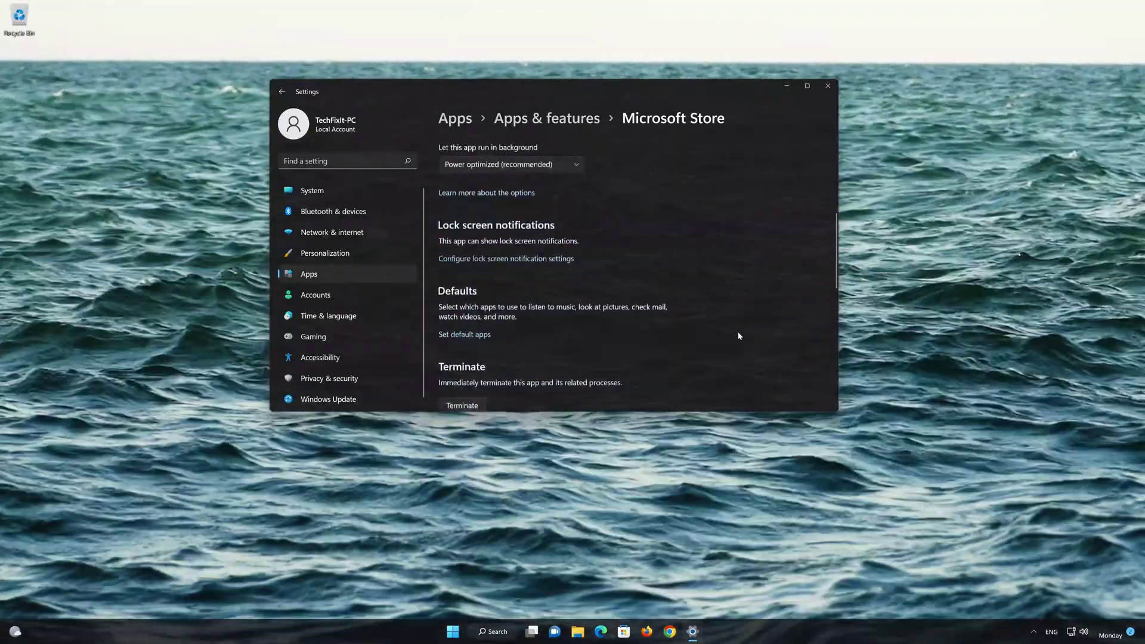
pyautogui.scroll(-1, 738, 337)
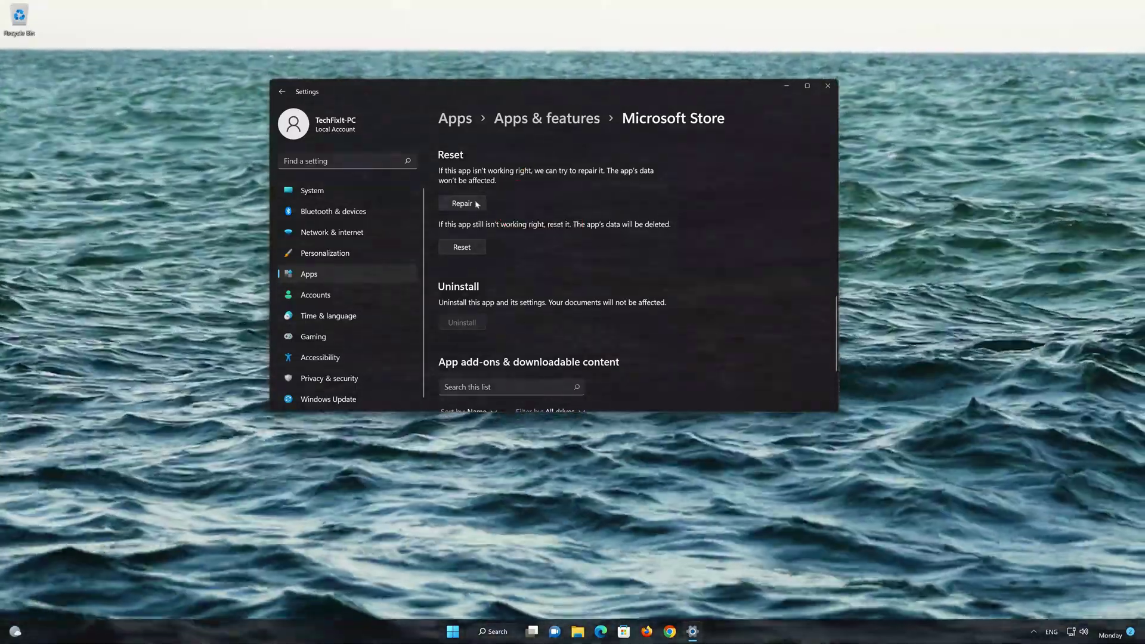
pyautogui.click(475, 203)
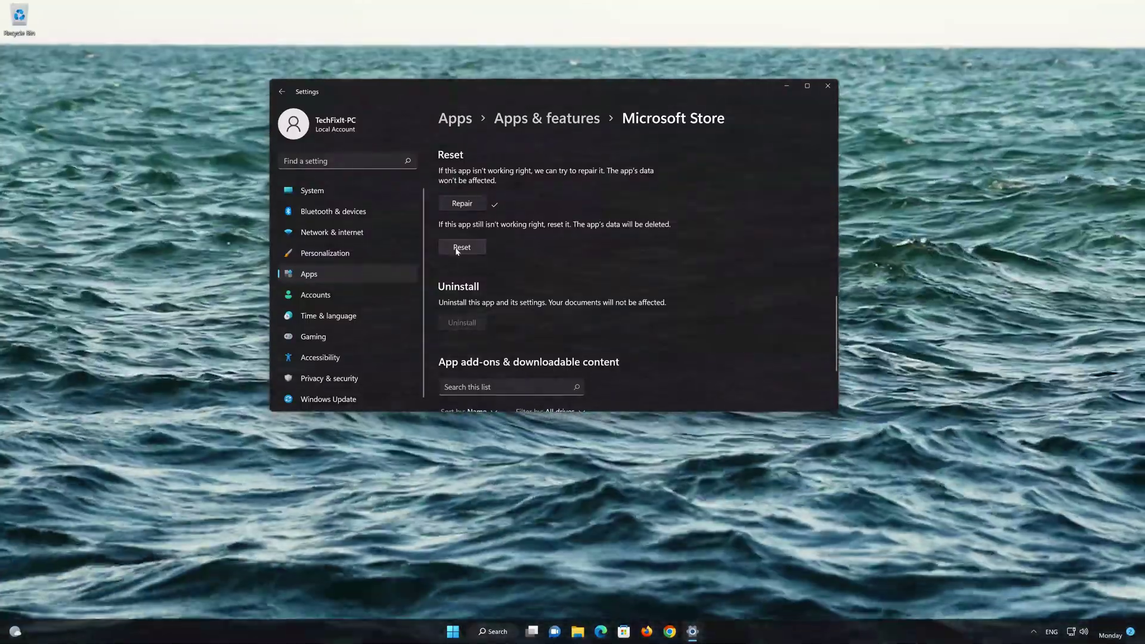
pyautogui.click(460, 247)
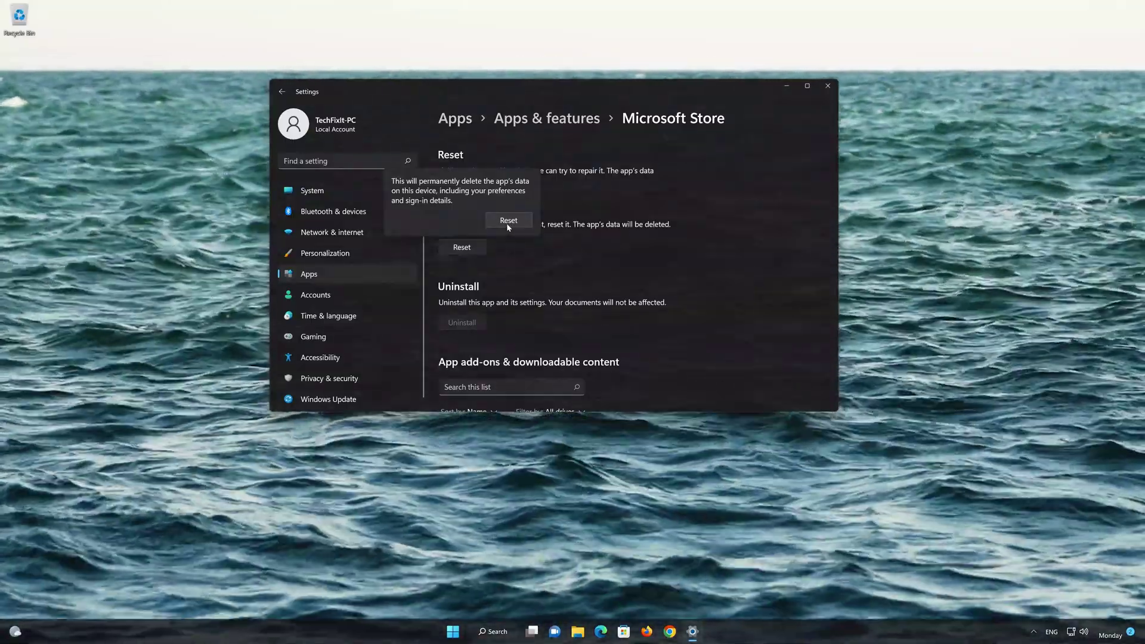
pyautogui.click(507, 222)
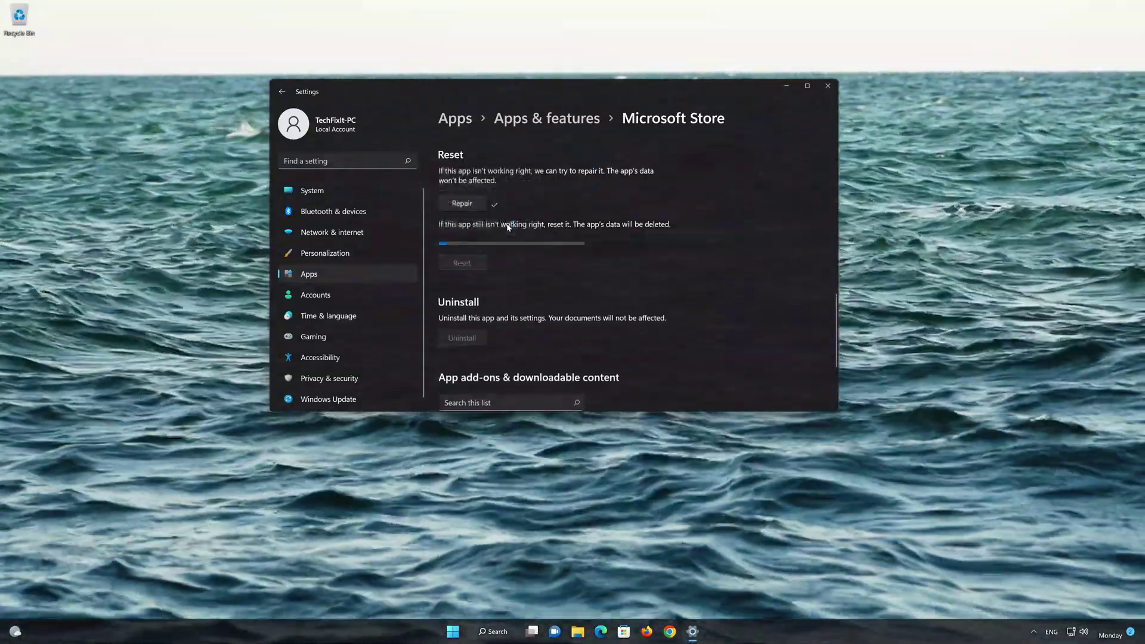